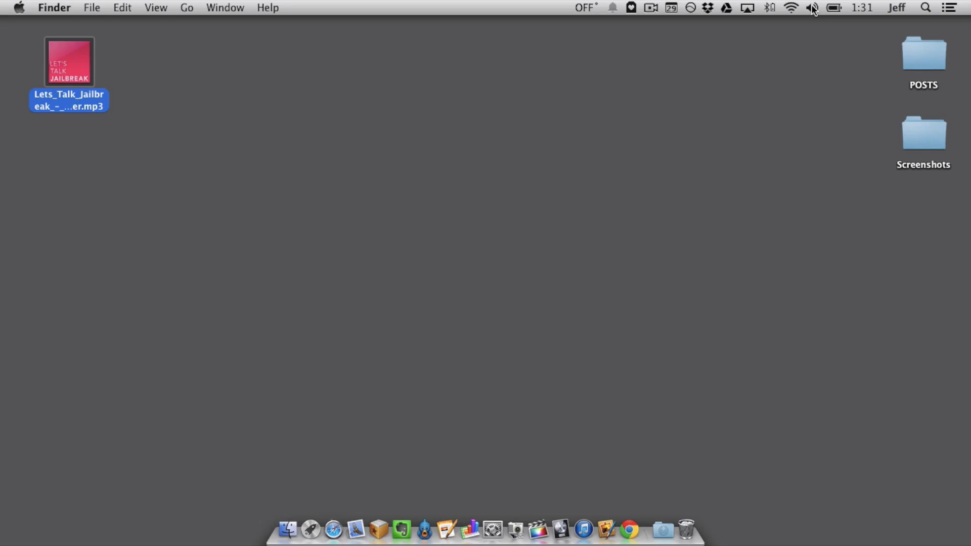
Step: Show the available sound output devices from the menu bar volume icon
{"action": "left_click", "coordinate": [813, 9], "text": "alt"}
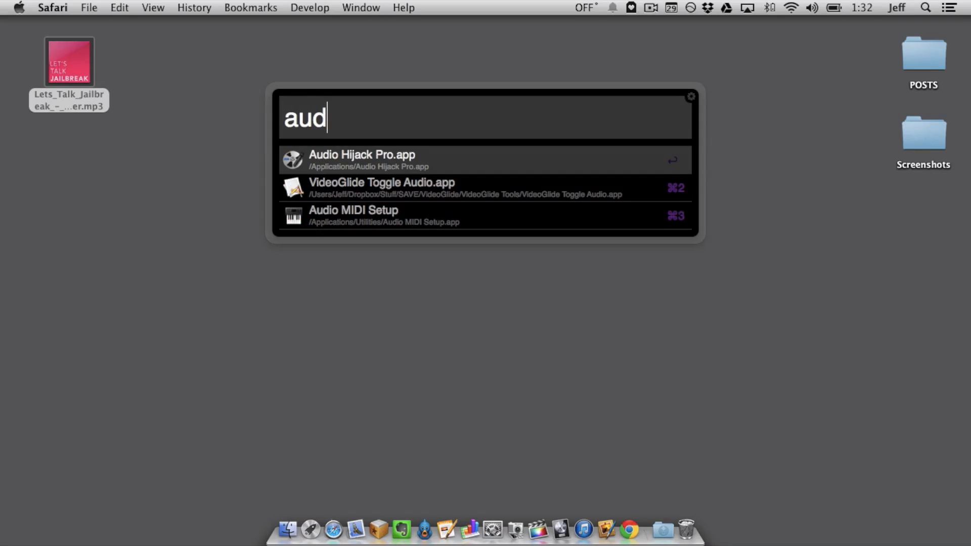
Step: Launch Audio Hijack Pro and set Safari as the new session's audio source
{"action": "key", "text": "Return"}
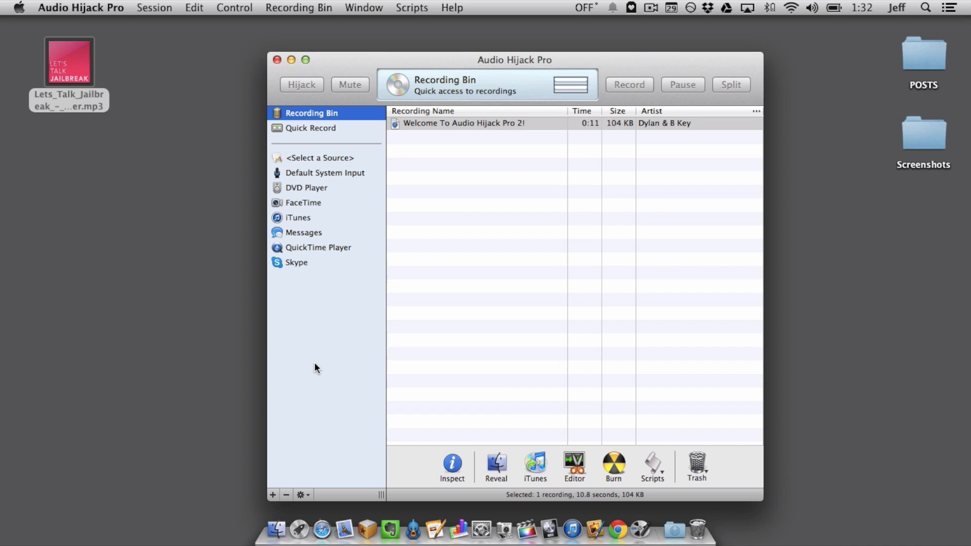
{"action": "left_click", "coordinate": [331, 162]}
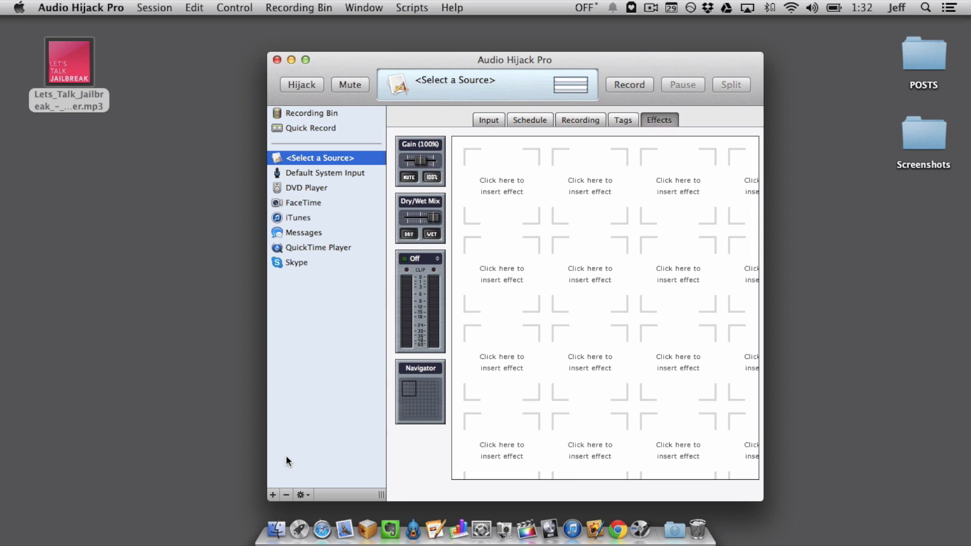
{"action": "left_click", "coordinate": [488, 120]}
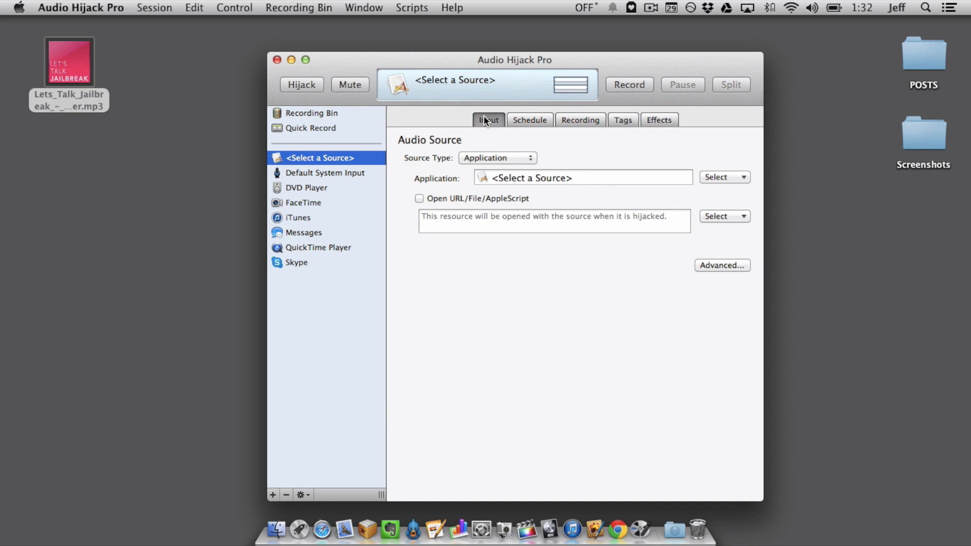
{"action": "left_click", "coordinate": [730, 176]}
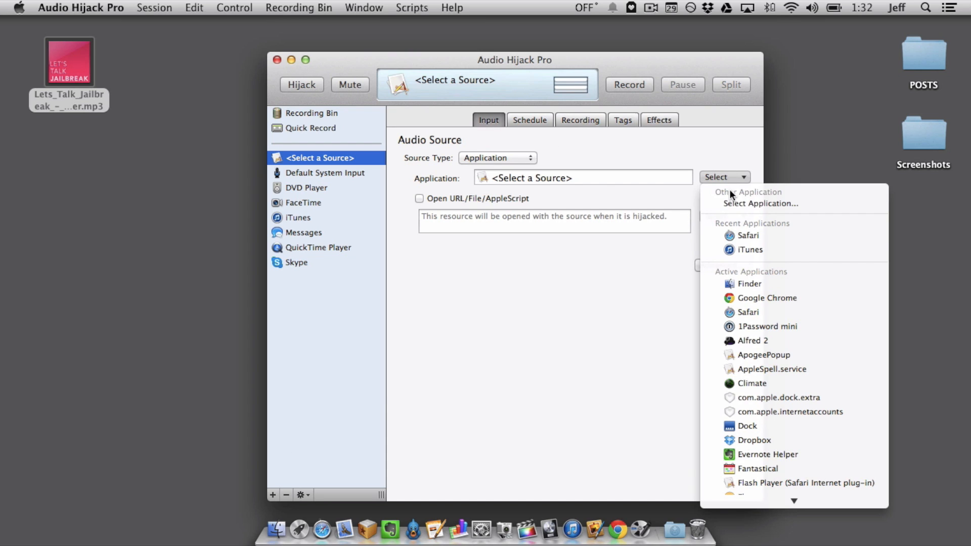
{"action": "left_click", "coordinate": [745, 237]}
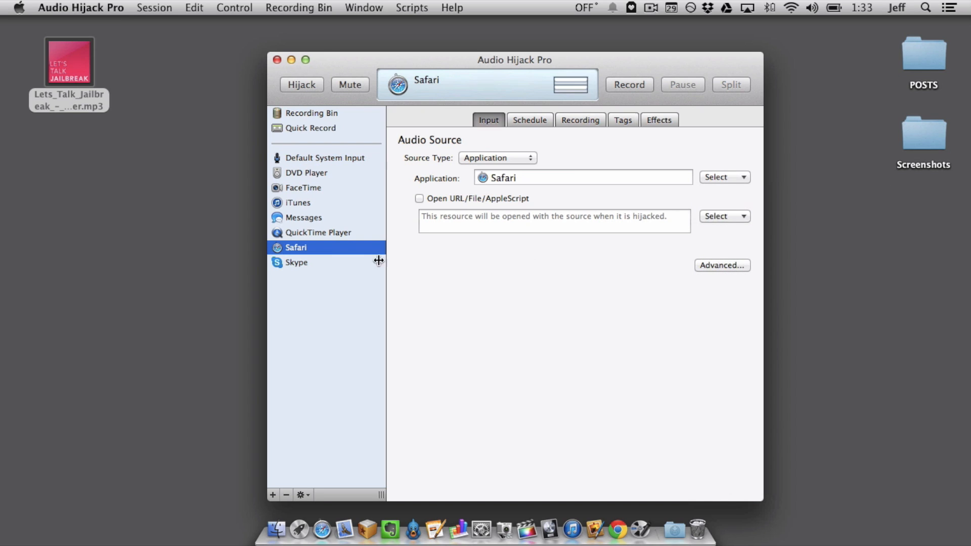
Step: Add an Auxiliary Device Output effect routed to the ONE device and start hijacking Safari
{"action": "left_click", "coordinate": [654, 119]}
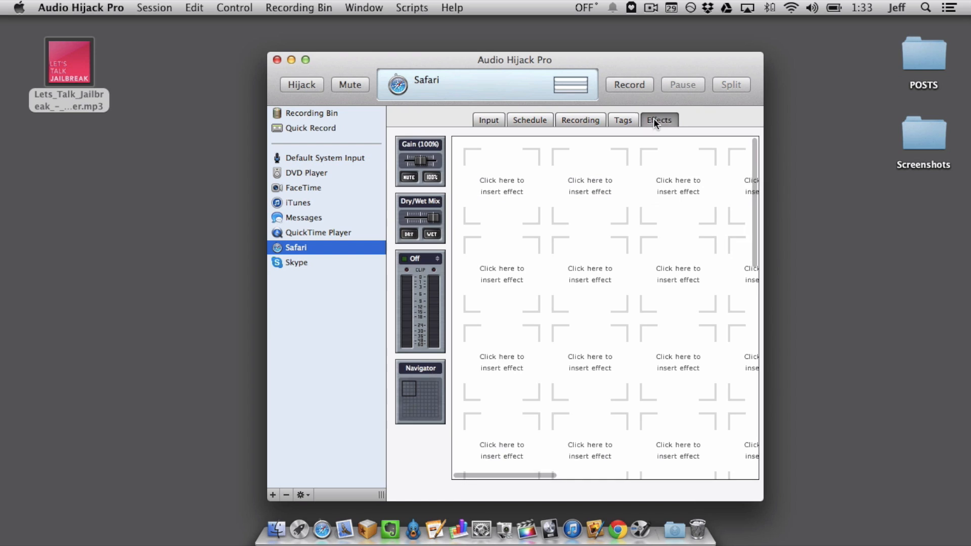
{"action": "left_click", "coordinate": [497, 185]}
{"action": "mouse_move", "coordinate": [538, 193]}
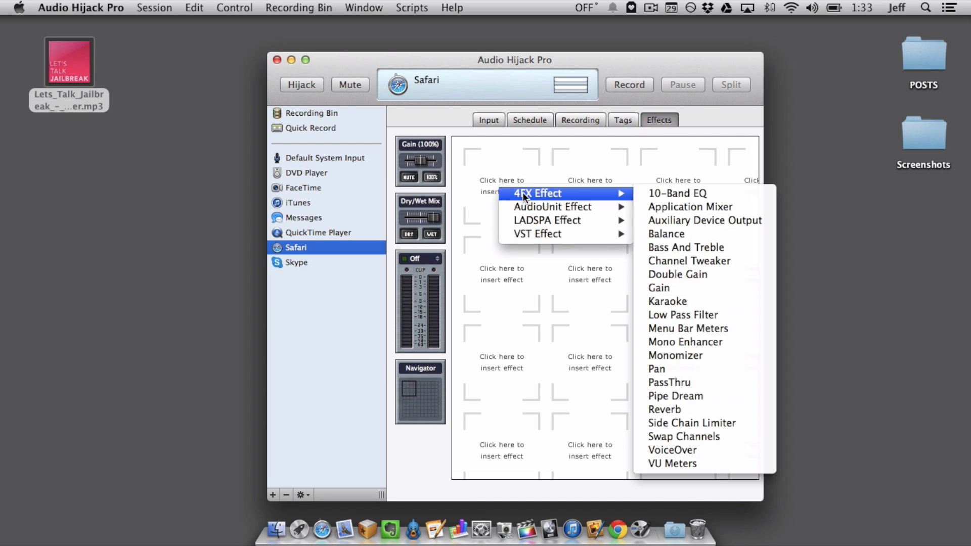
{"action": "left_click", "coordinate": [716, 221]}
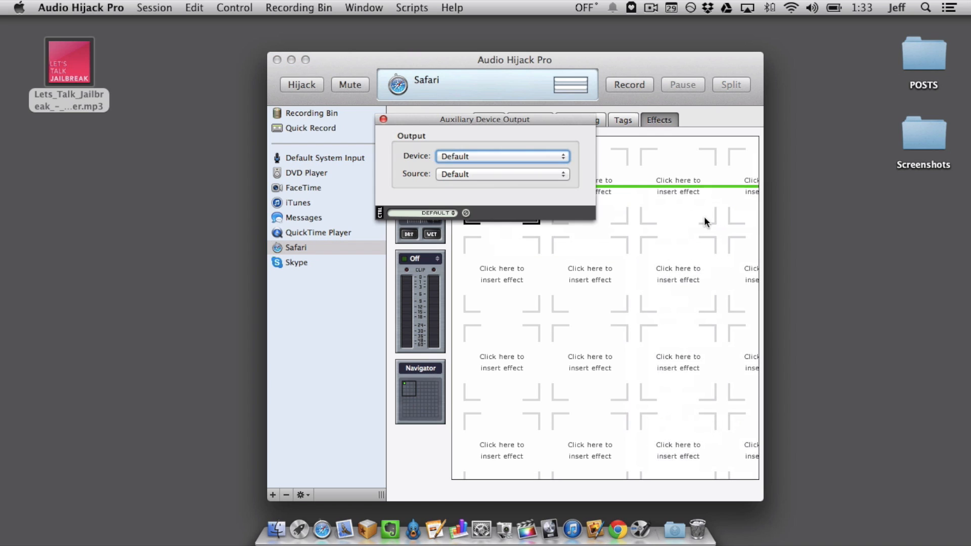
{"action": "left_click", "coordinate": [532, 156]}
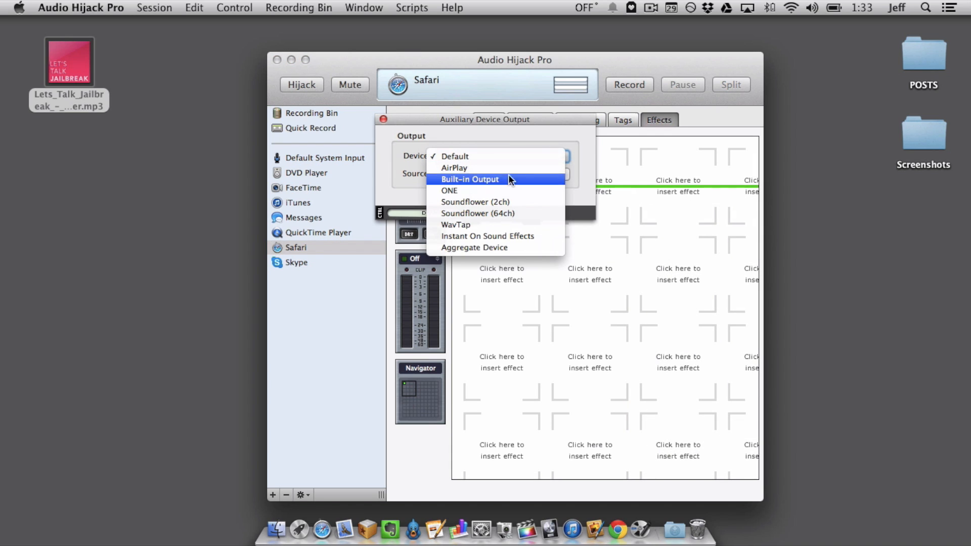
{"action": "left_click", "coordinate": [478, 190]}
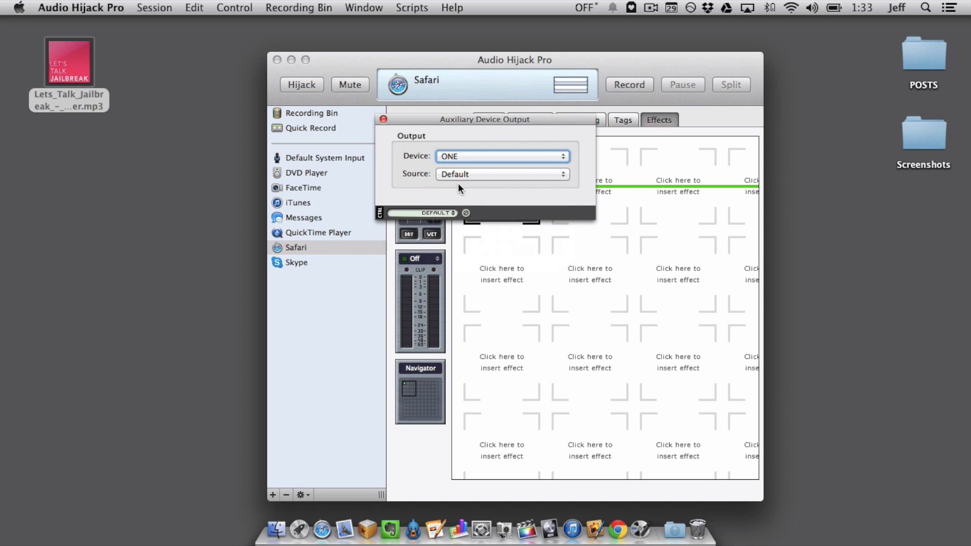
{"action": "left_click", "coordinate": [383, 119]}
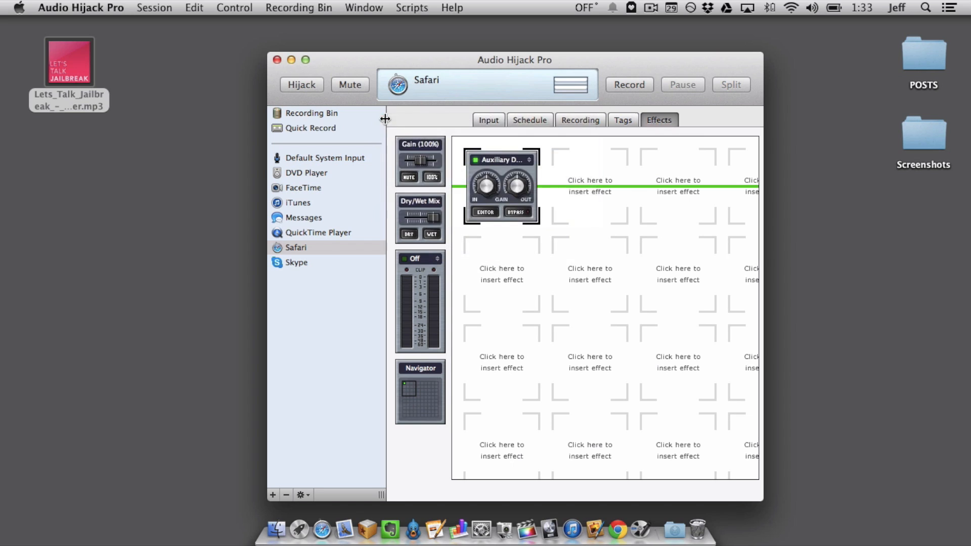
{"action": "left_click", "coordinate": [306, 84]}
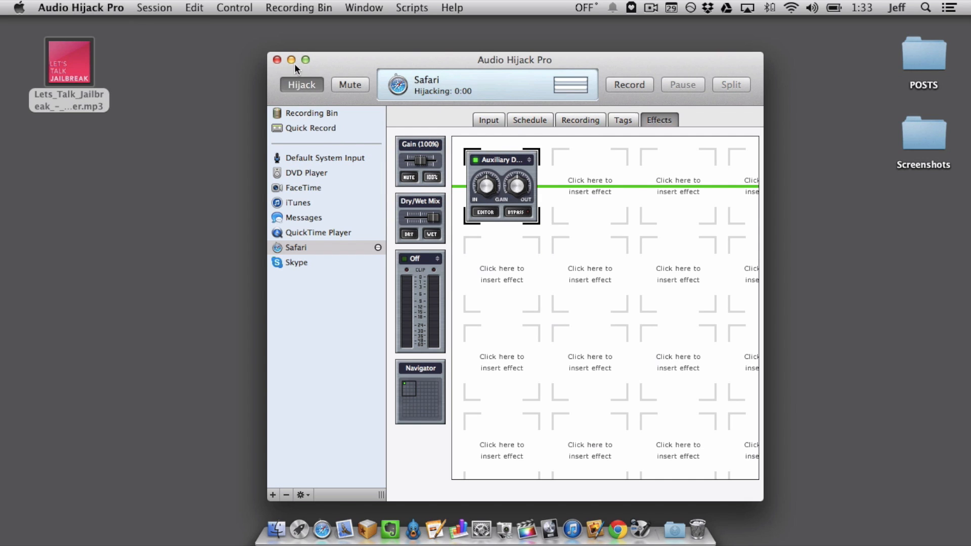
Step: Hide Audio Hijack Pro while the Safari video plays, then return and select the Safari session
{"action": "key", "text": "super+h"}
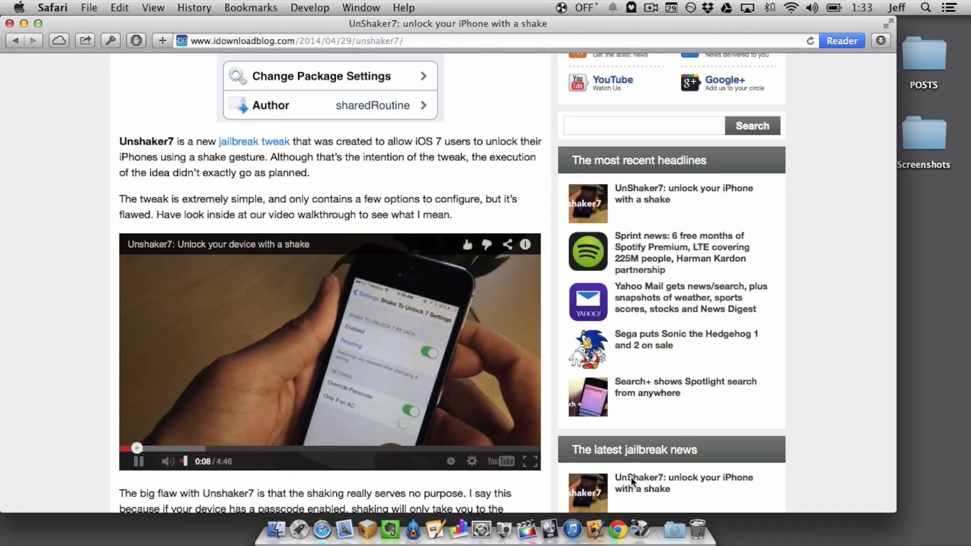
{"action": "left_click", "coordinate": [641, 528]}
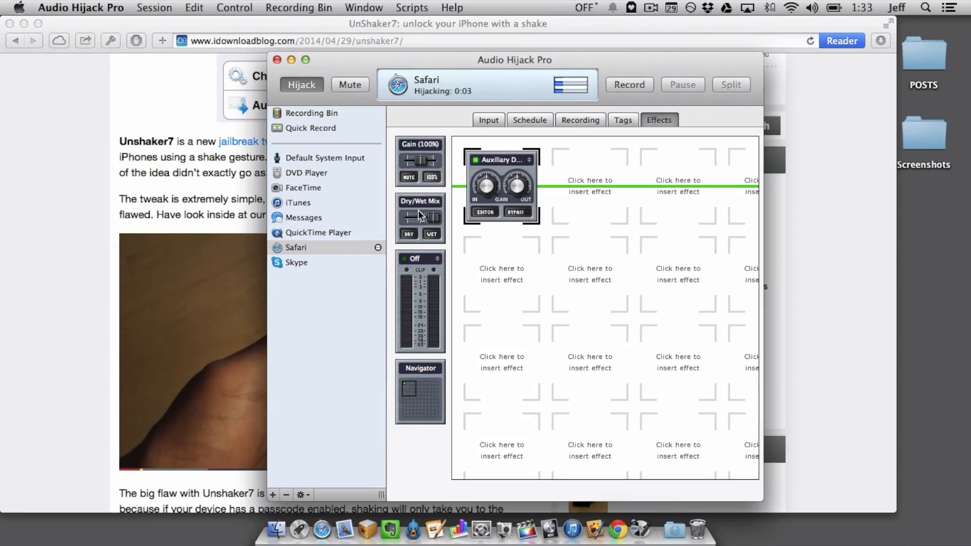
{"action": "left_click", "coordinate": [352, 245]}
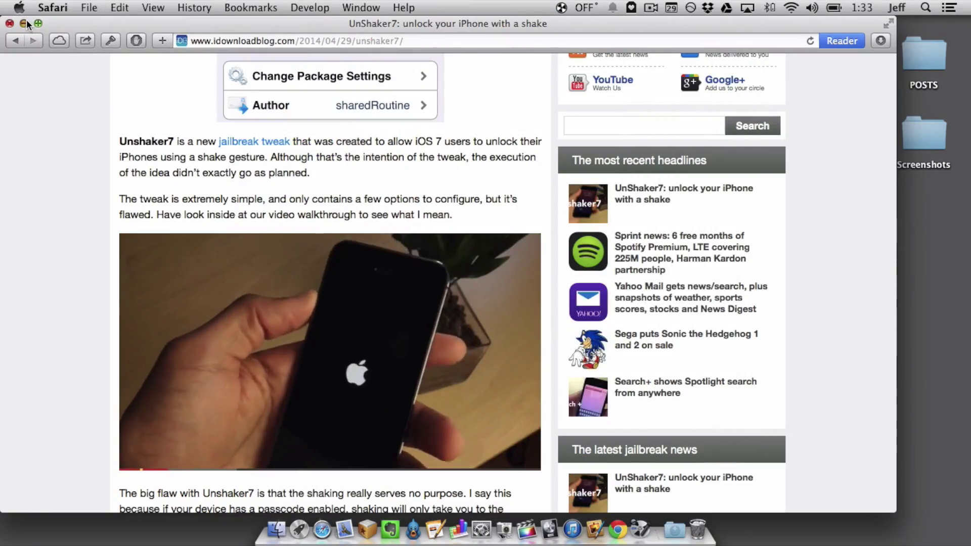
Step: Hide the Safari window so the Finder desktop shows
{"action": "left_click", "coordinate": [36, 24]}
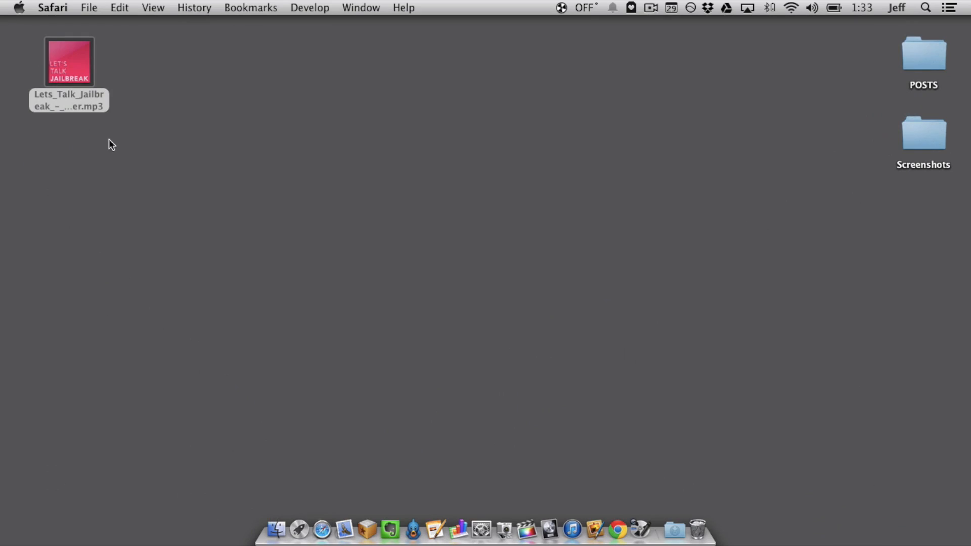